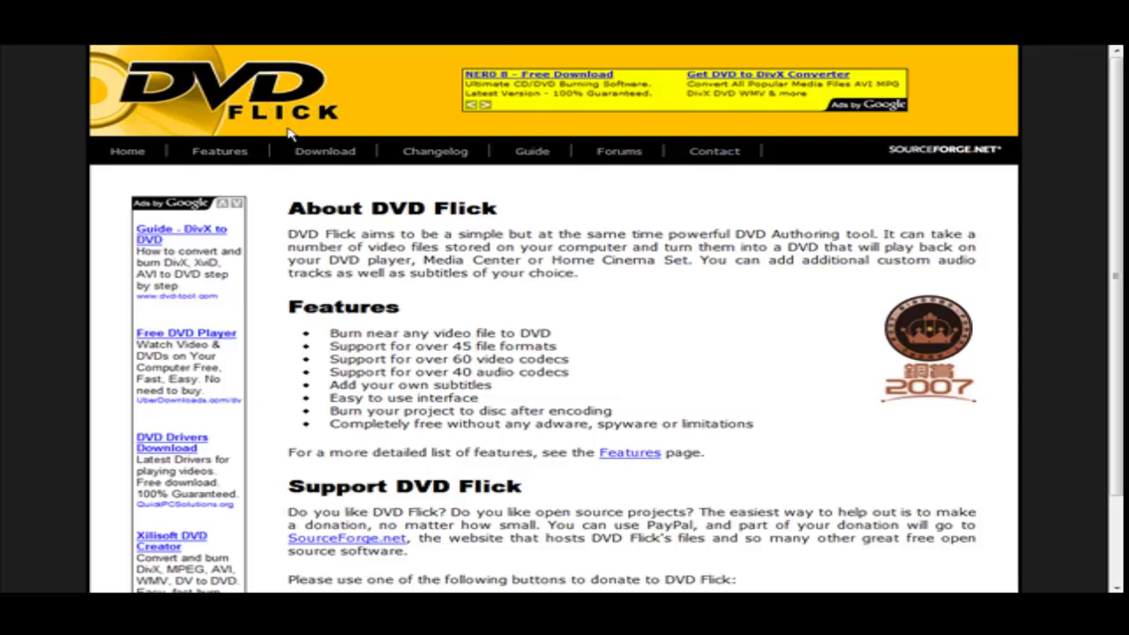
# Go to the dvdflick.net Download page from the site's navigation bar
pyautogui.click(323, 154)
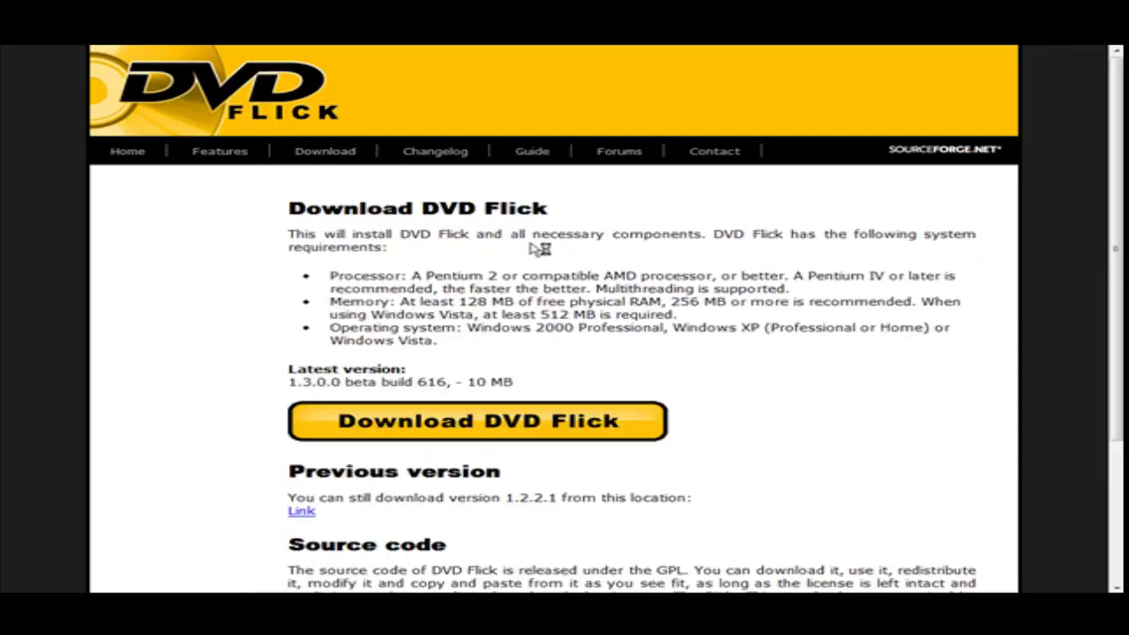
# Download the DVD Flick 1.3.0.0 beta installer from SourceForge and save it to disk
pyautogui.click(520, 430)
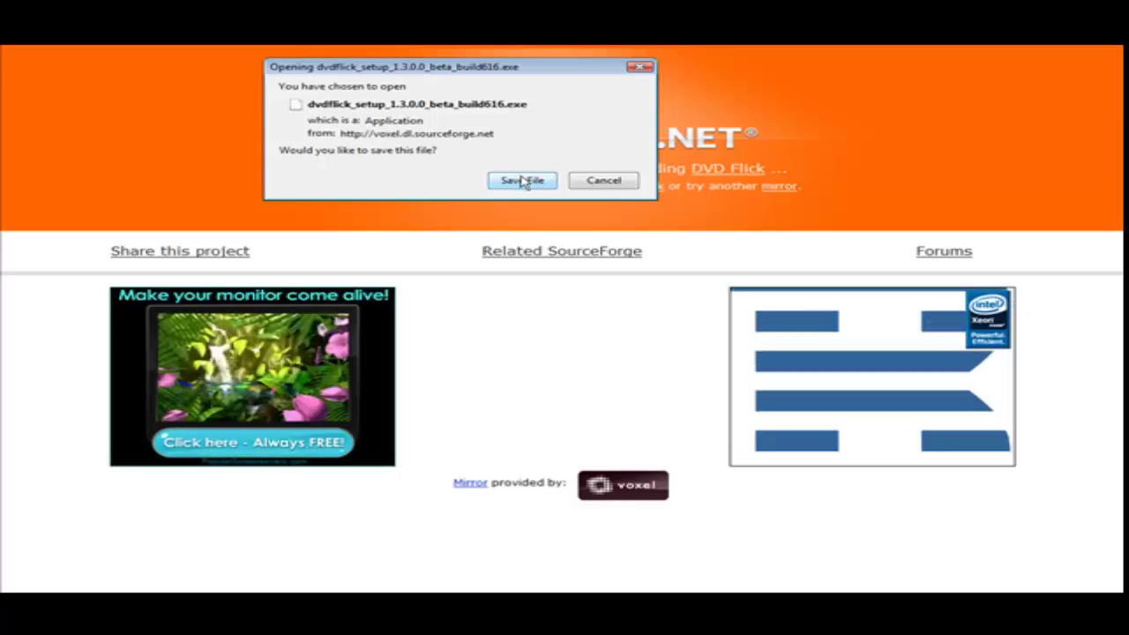
pyautogui.click(557, 179)
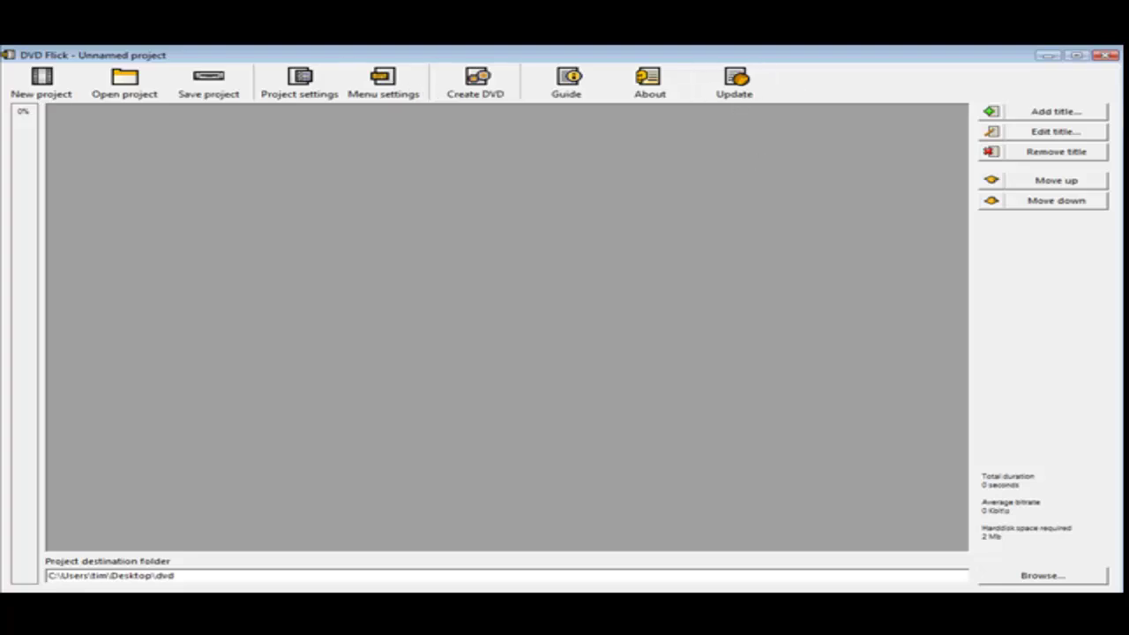
# Set the project title to 'test', keep DVD (4.3 GB) target size, and set encoder priority Normal
pyautogui.click(302, 81)
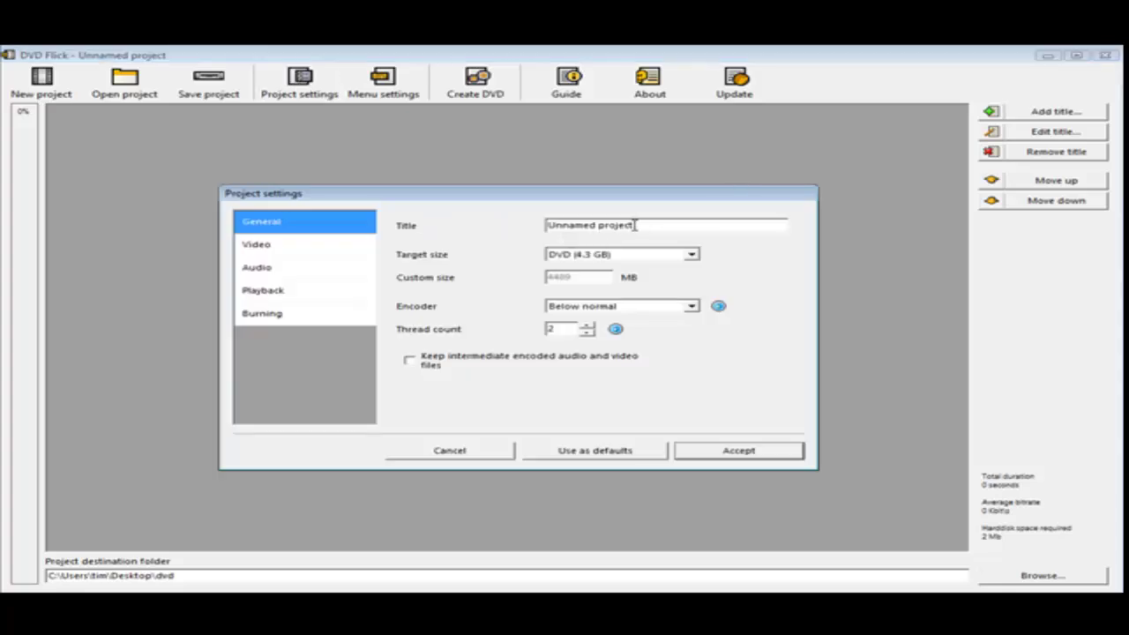
pyautogui.moveTo(635, 226); pyautogui.dragTo(545, 227)
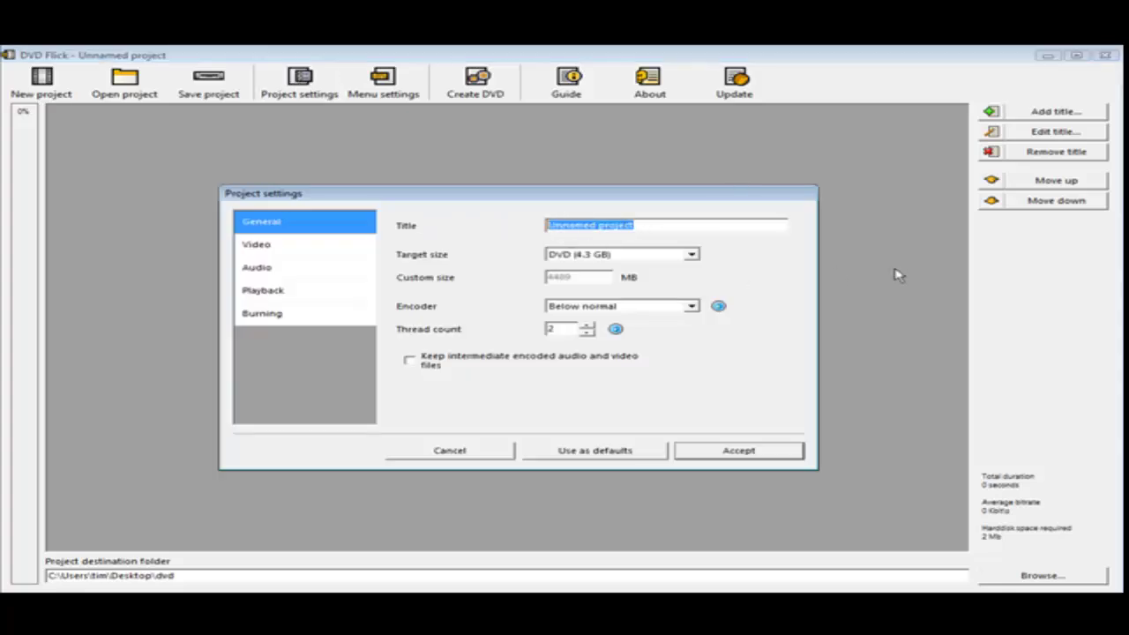
pyautogui.write('test')
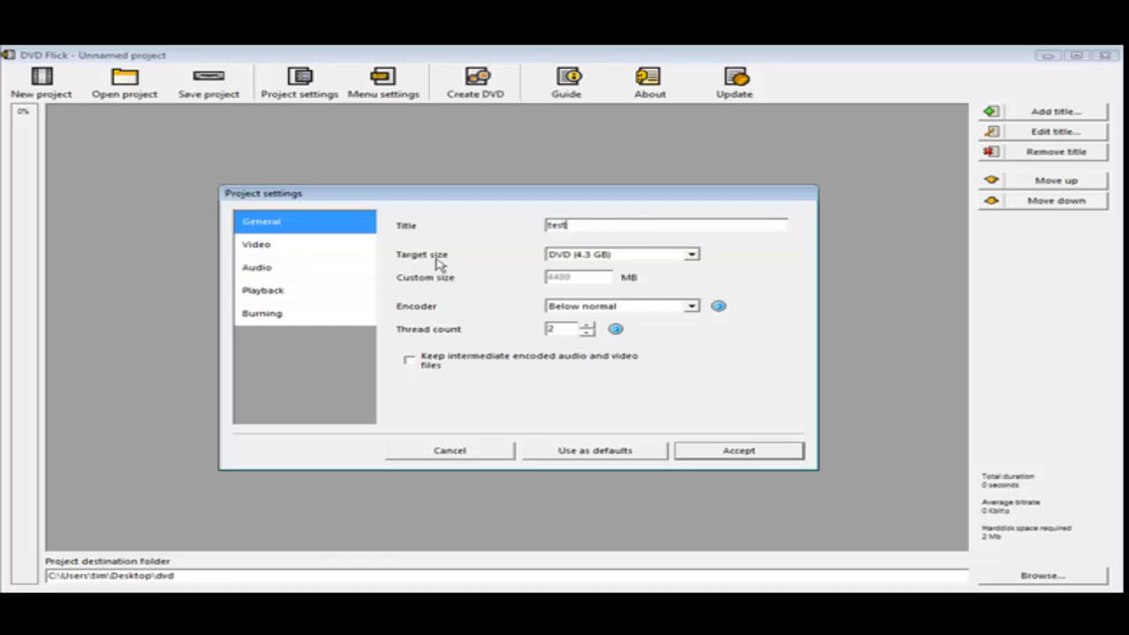
pyautogui.click(693, 255)
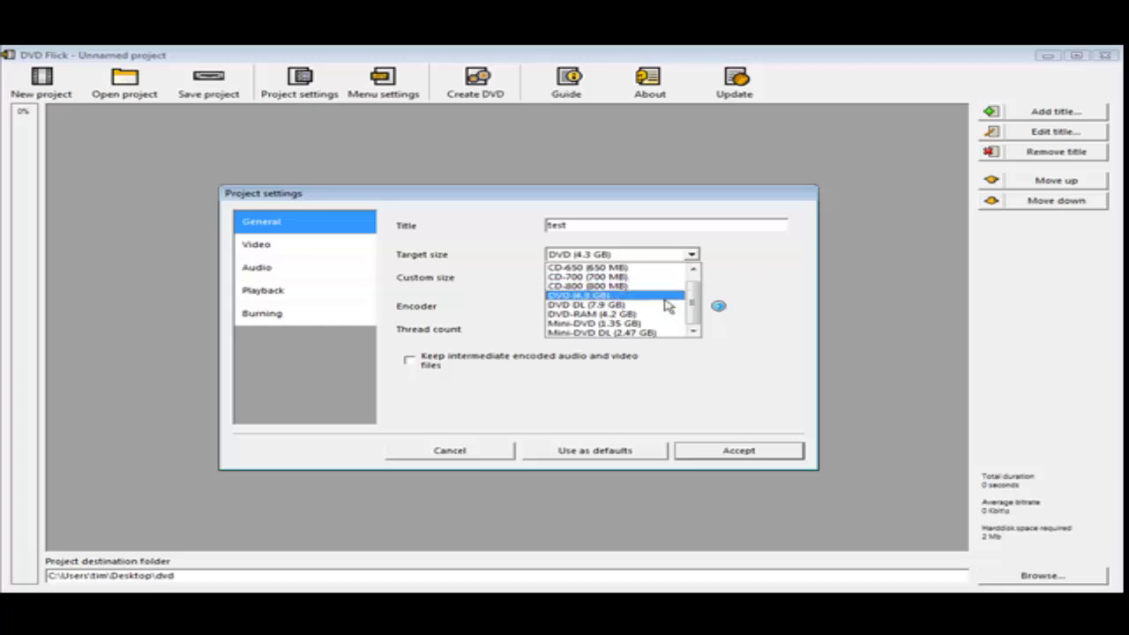
pyautogui.click(666, 296)
pyautogui.click(693, 255)
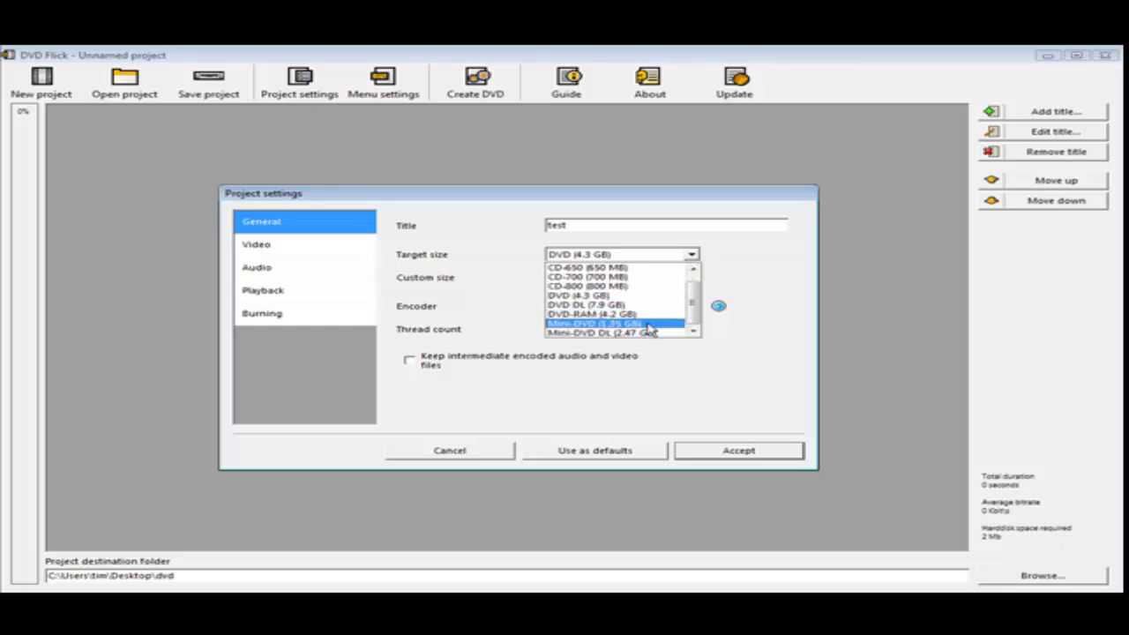
pyautogui.click(599, 295)
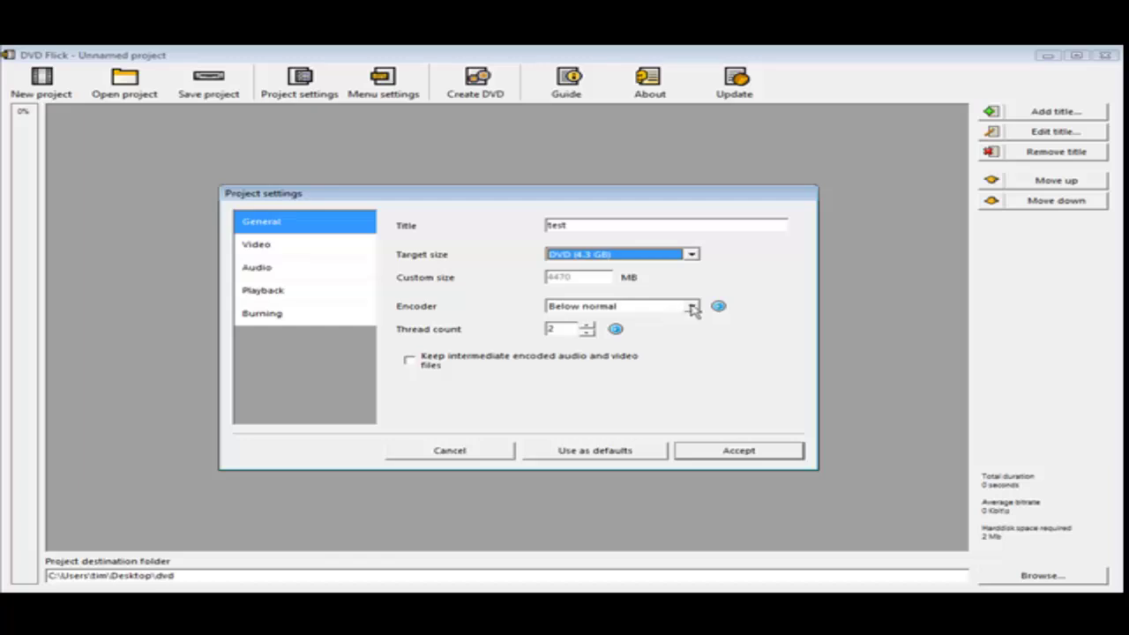
pyautogui.click(691, 307)
pyautogui.click(662, 344)
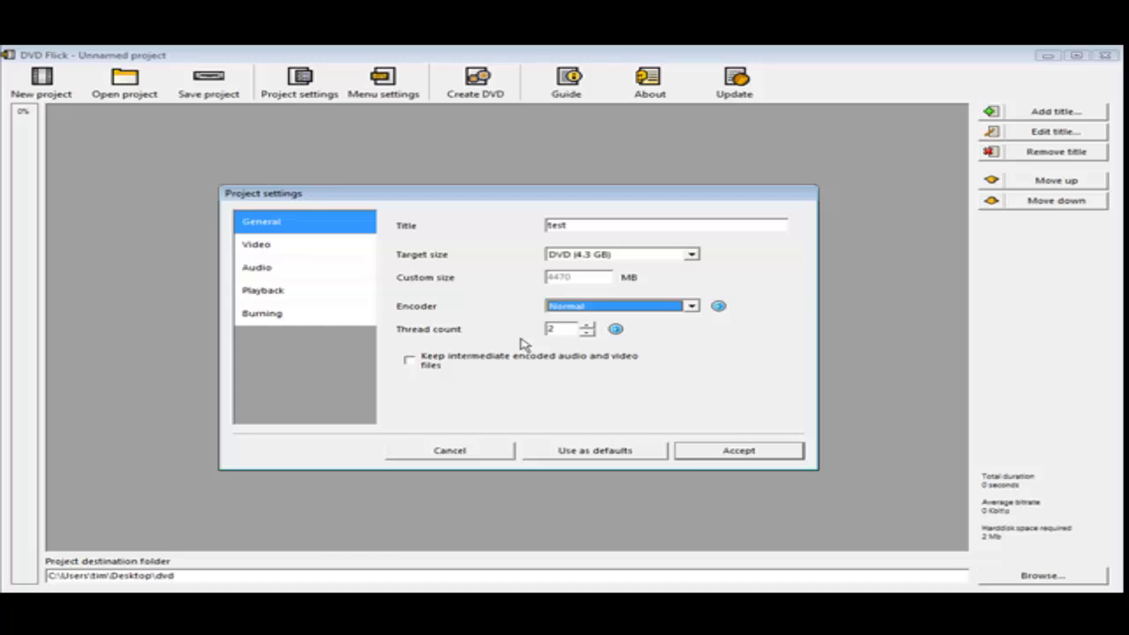
# Keep NTSC as the target format in the project's video settings
pyautogui.click(282, 247)
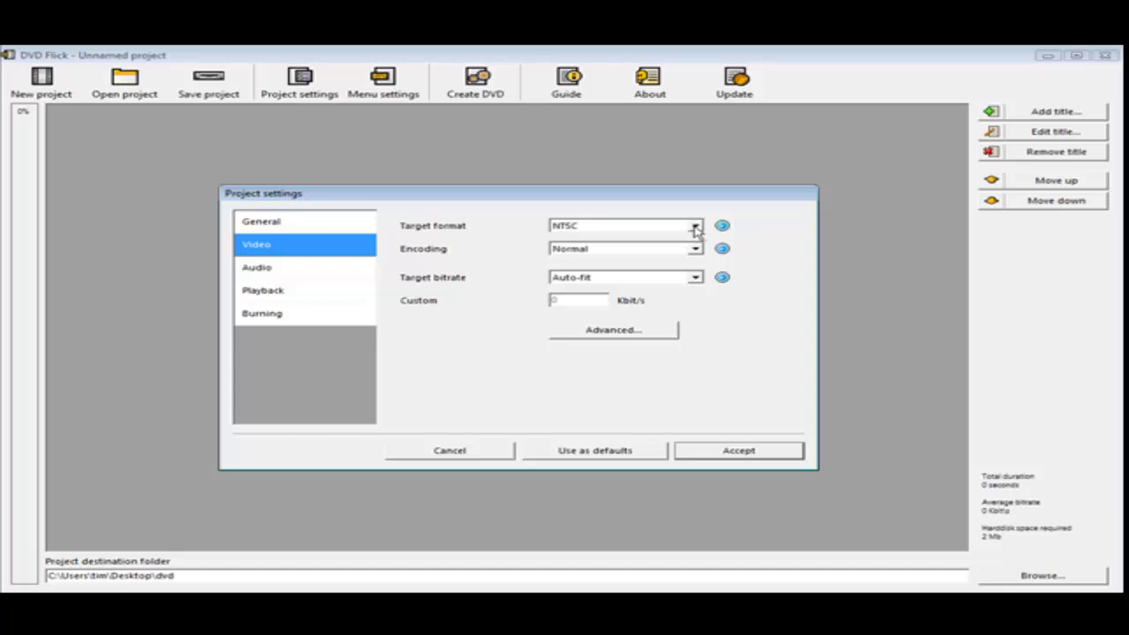
pyautogui.click(696, 227)
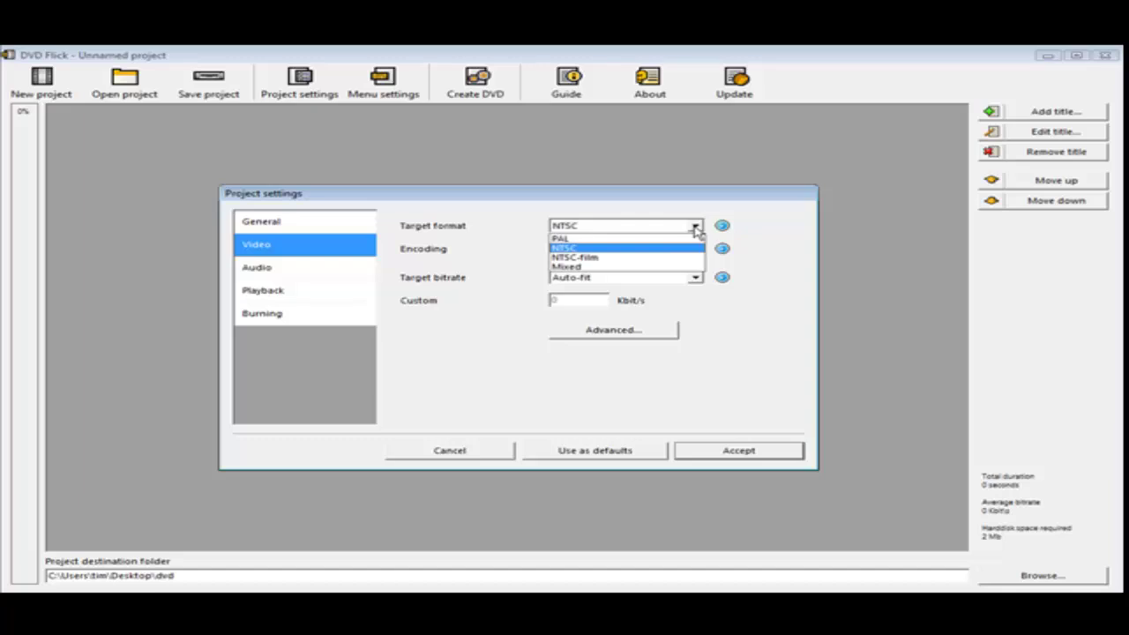
pyautogui.click(469, 231)
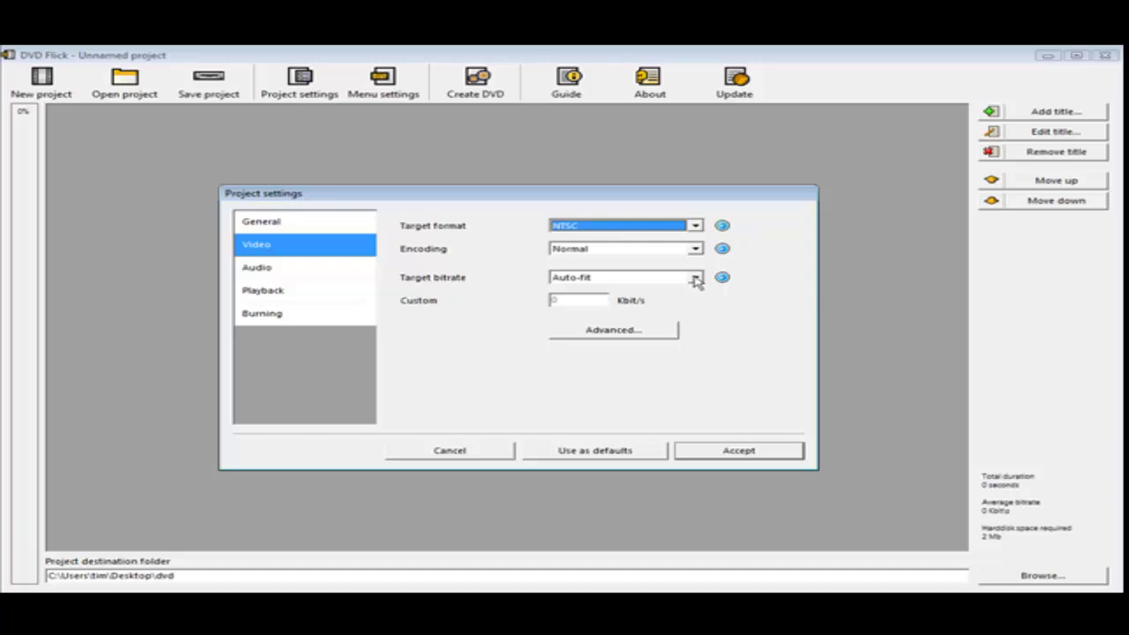
# Keep 'Play the next title' after each title and uncheck 'Loop to first title when done playing last'
pyautogui.click(263, 269)
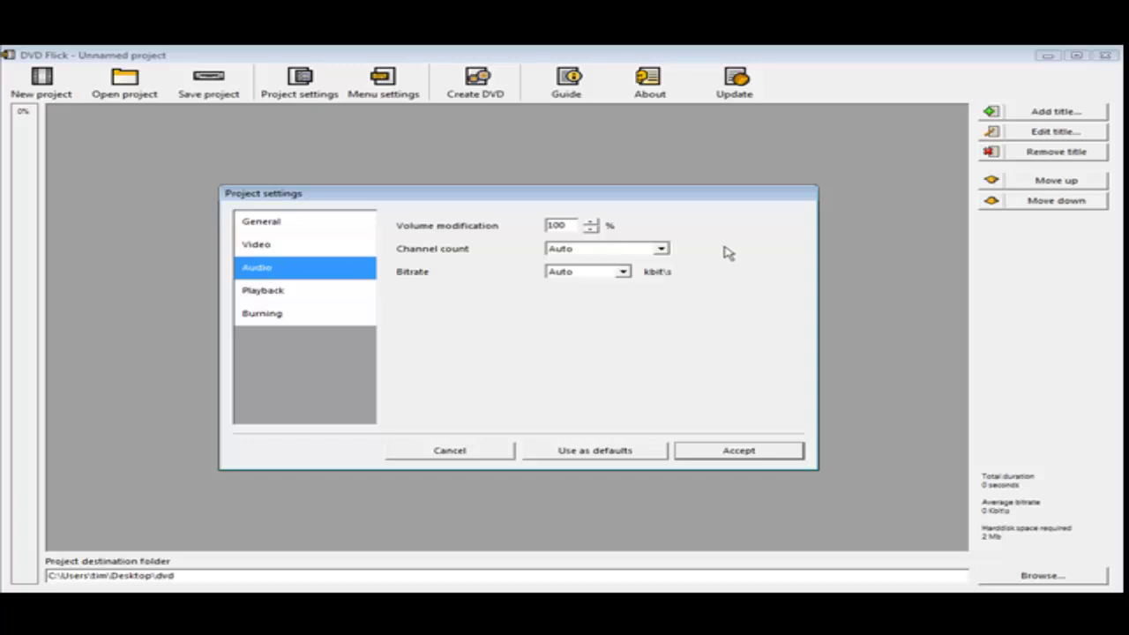
pyautogui.click(278, 292)
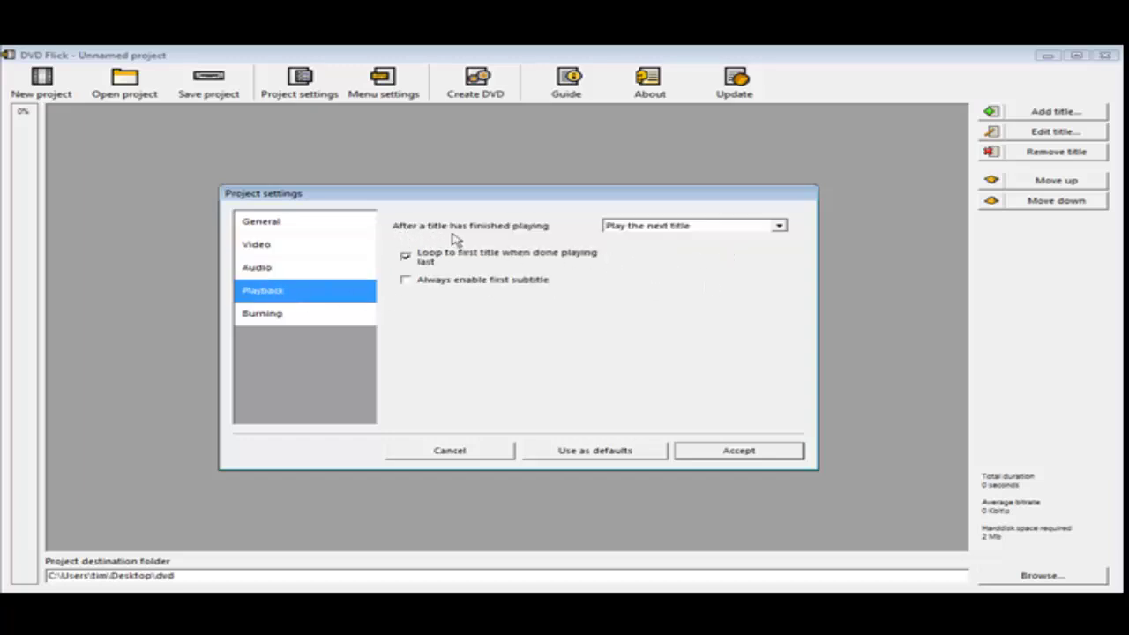
pyautogui.click(780, 227)
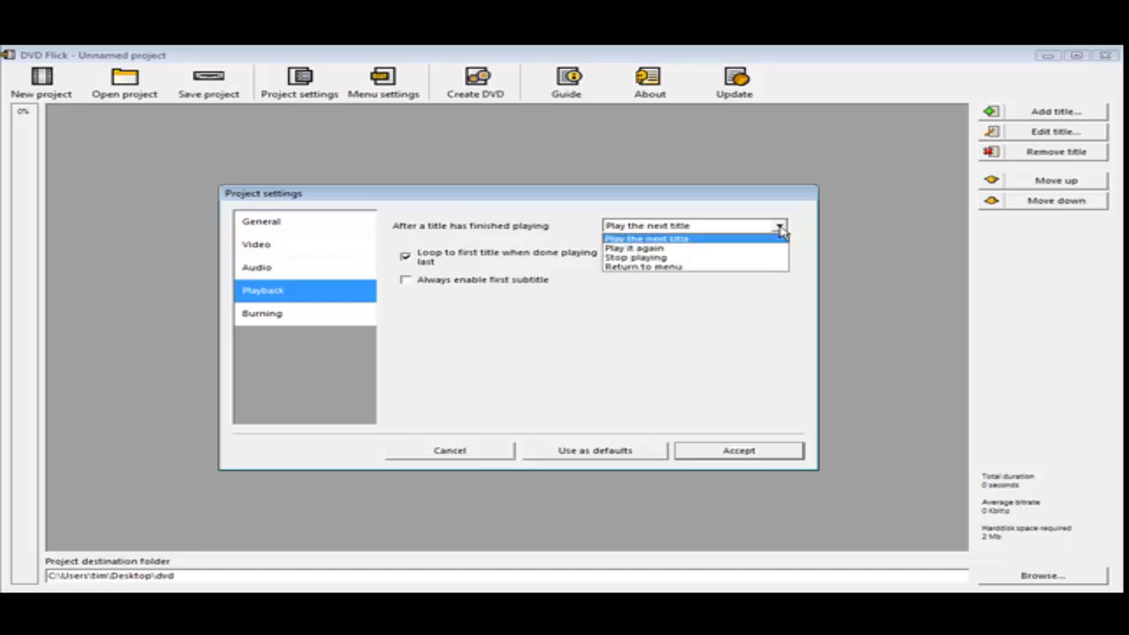
pyautogui.click(730, 239)
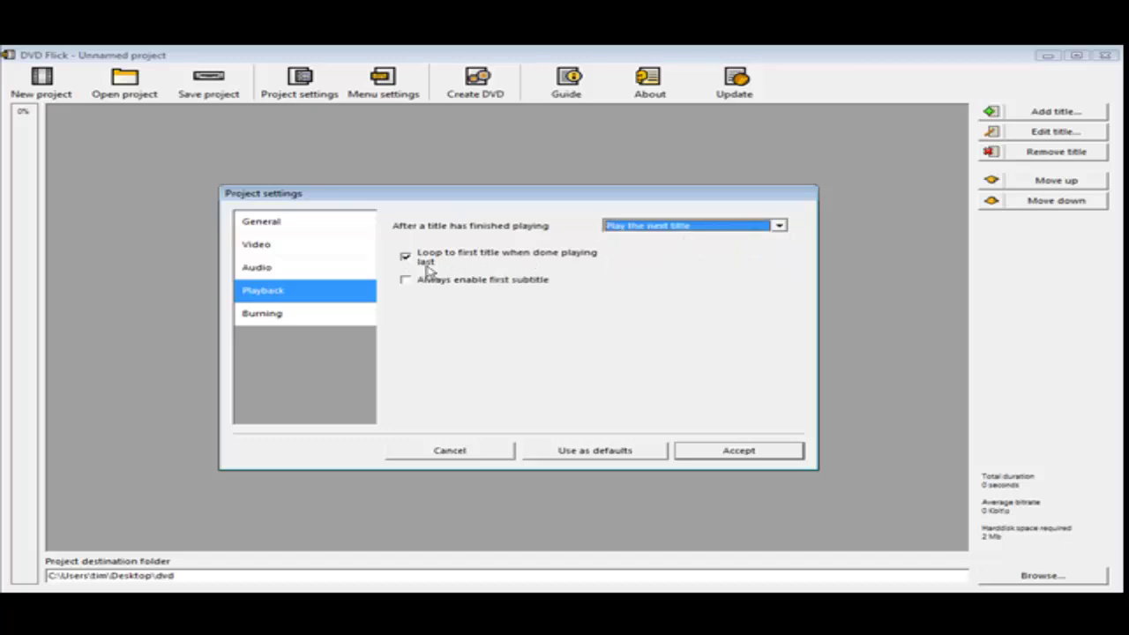
pyautogui.click(408, 259)
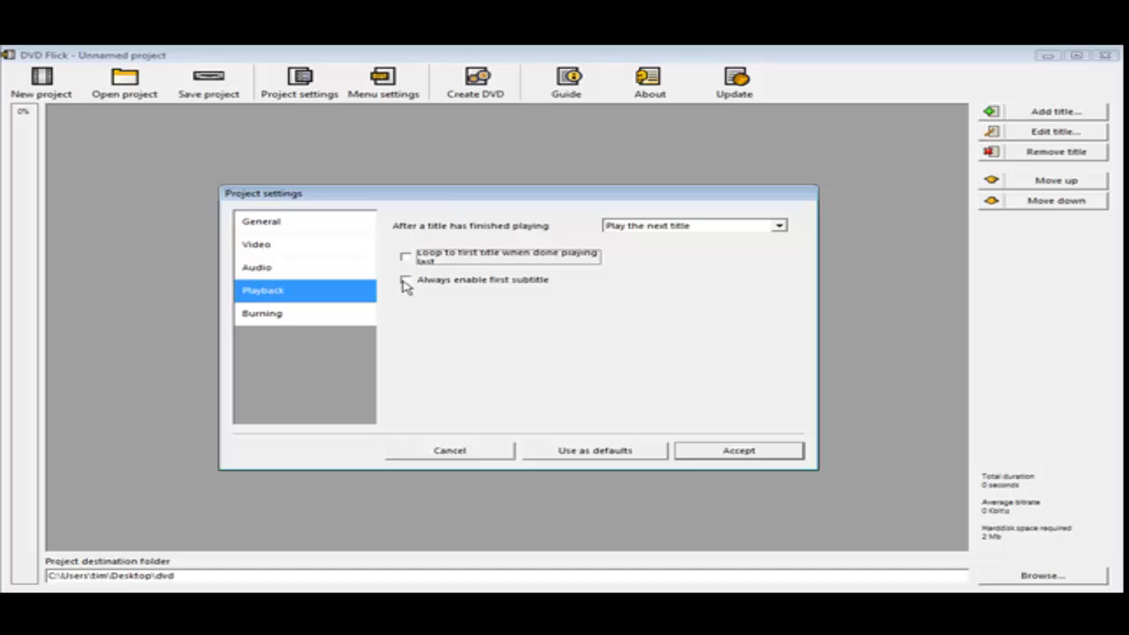
pyautogui.click(294, 316)
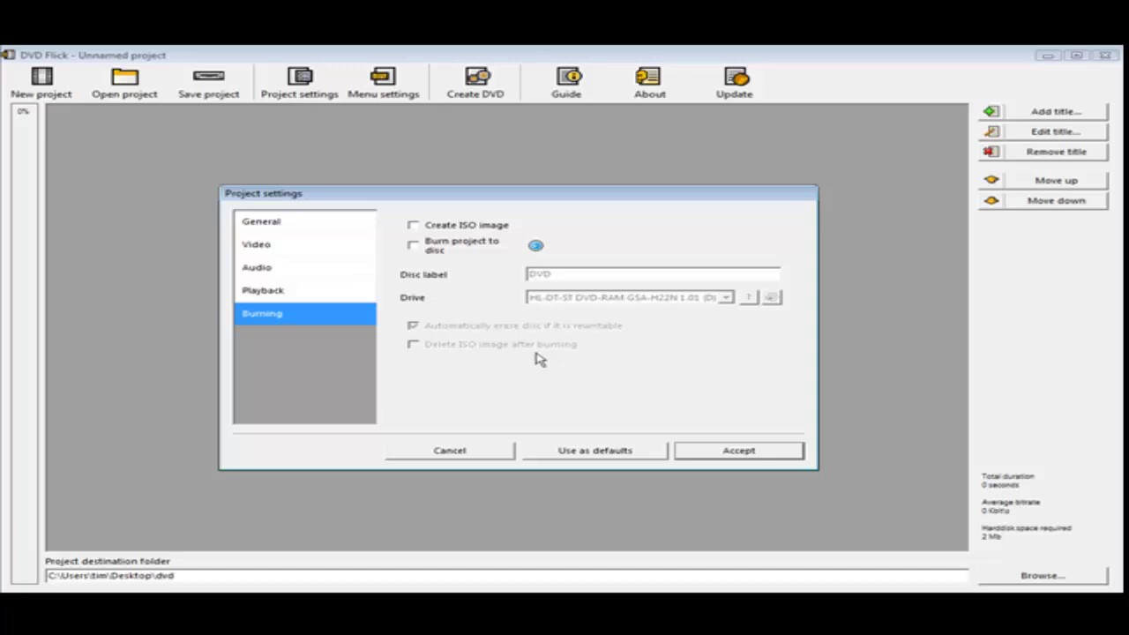
# Turn on 'Burn project to disc' and accept the project settings
pyautogui.click(414, 247)
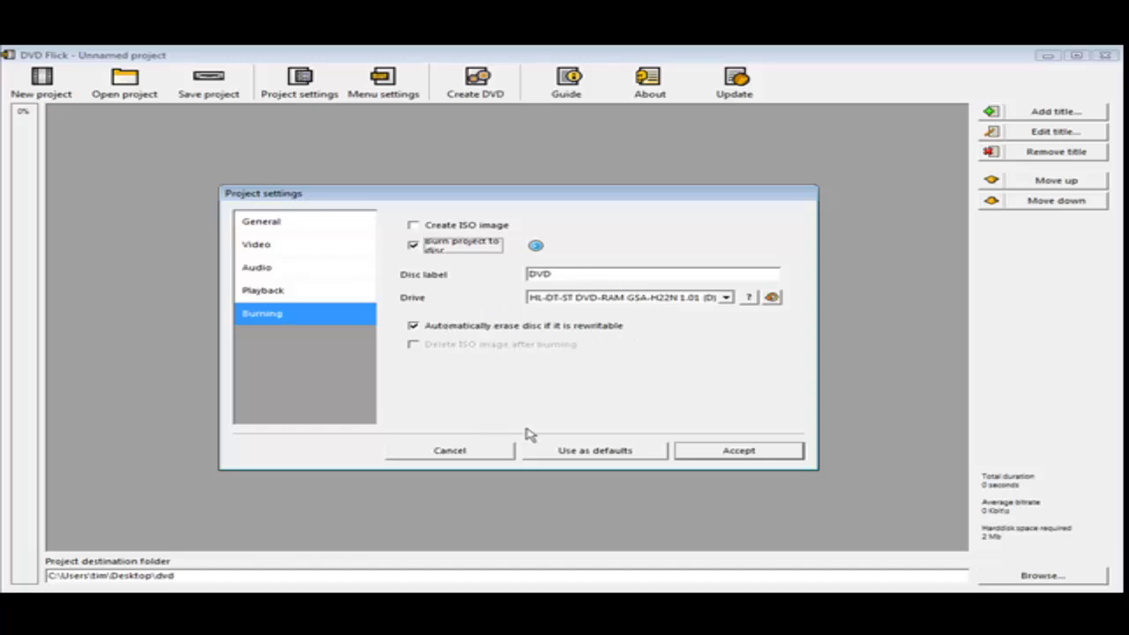
pyautogui.click(728, 453)
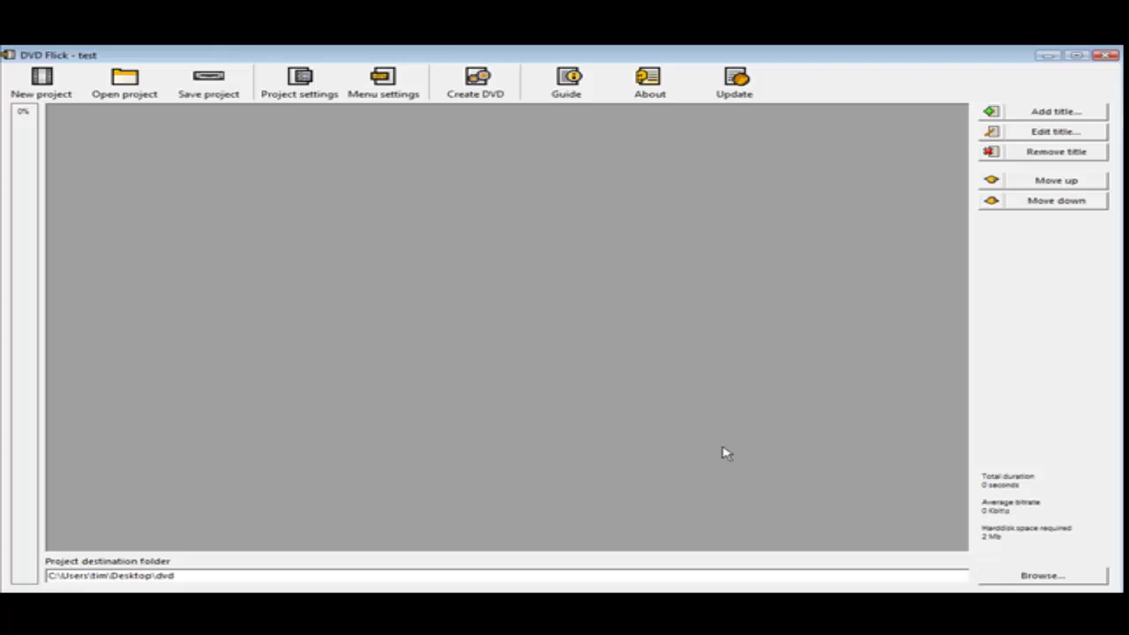
# Pick the Mosaic menu template, with Enable menu and Auto-play menu both ticked
pyautogui.click(388, 84)
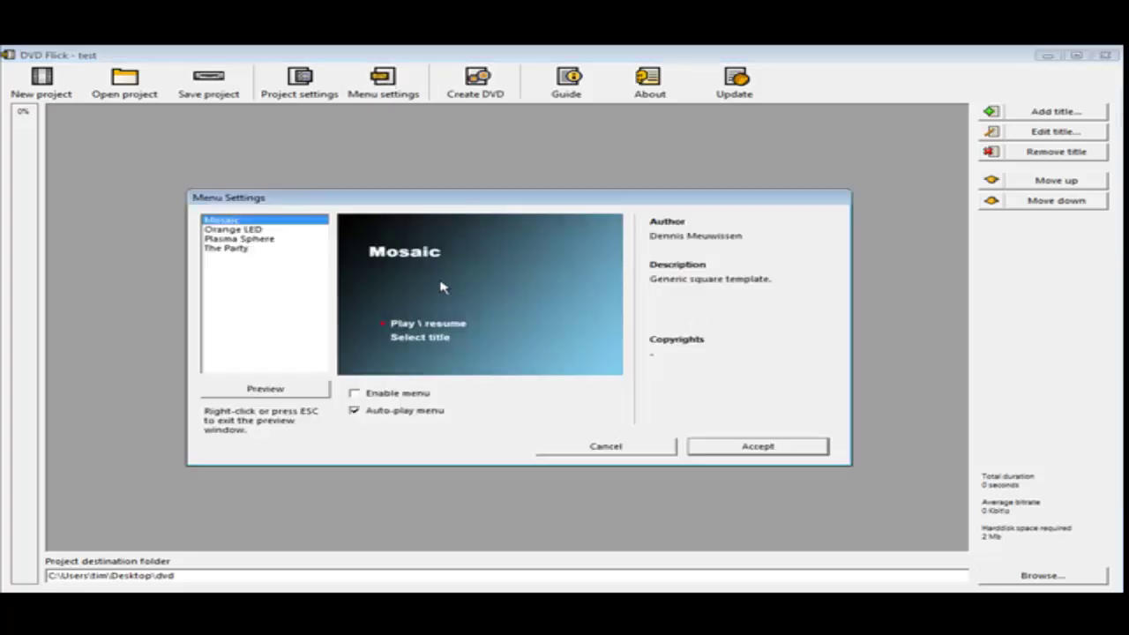
pyautogui.click(231, 230)
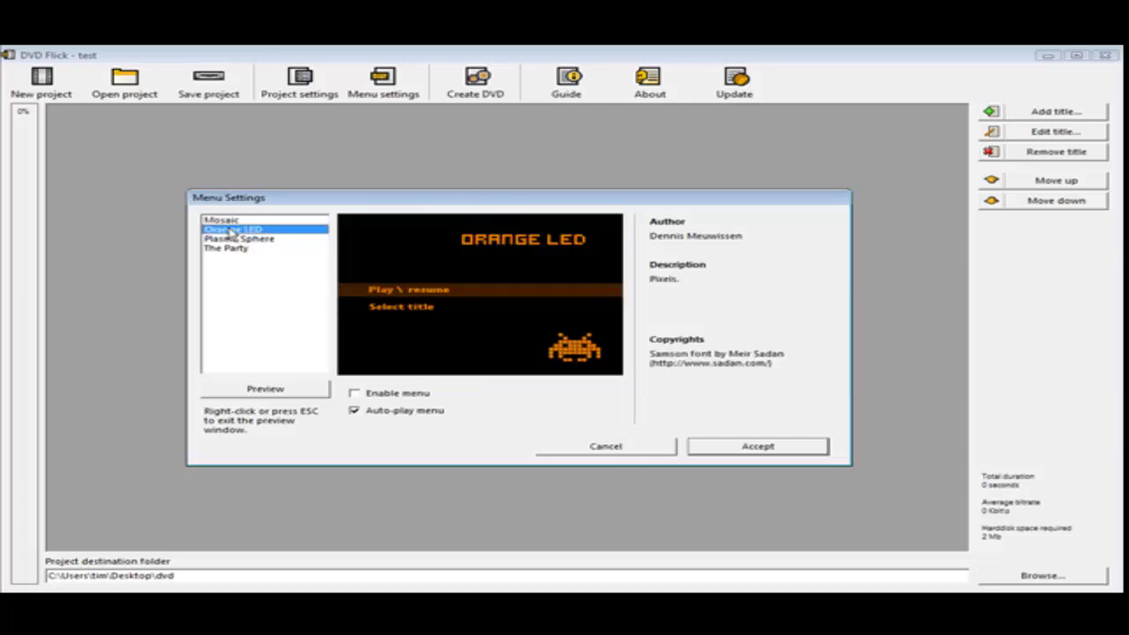
pyautogui.click(237, 239)
pyautogui.click(235, 249)
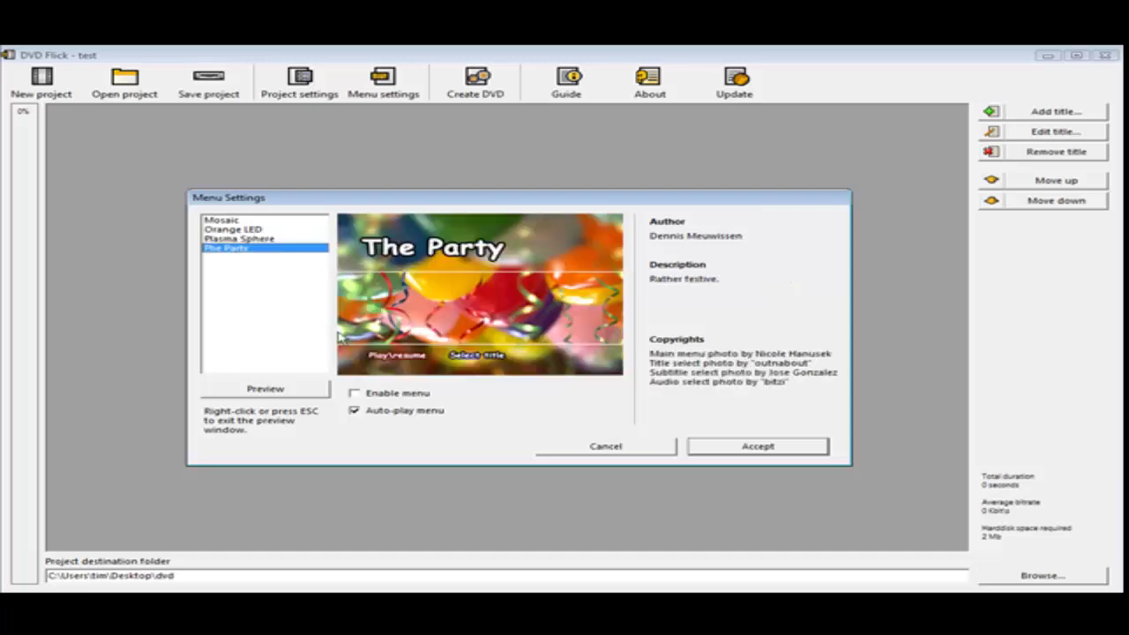
pyautogui.click(223, 220)
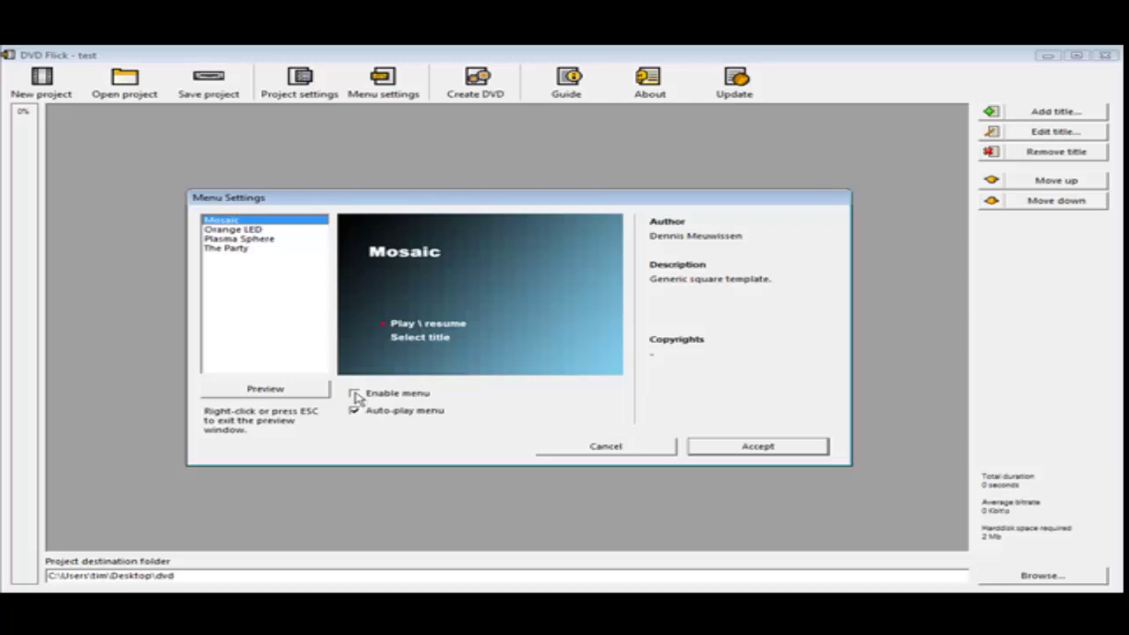
pyautogui.click(355, 393)
pyautogui.click(356, 411)
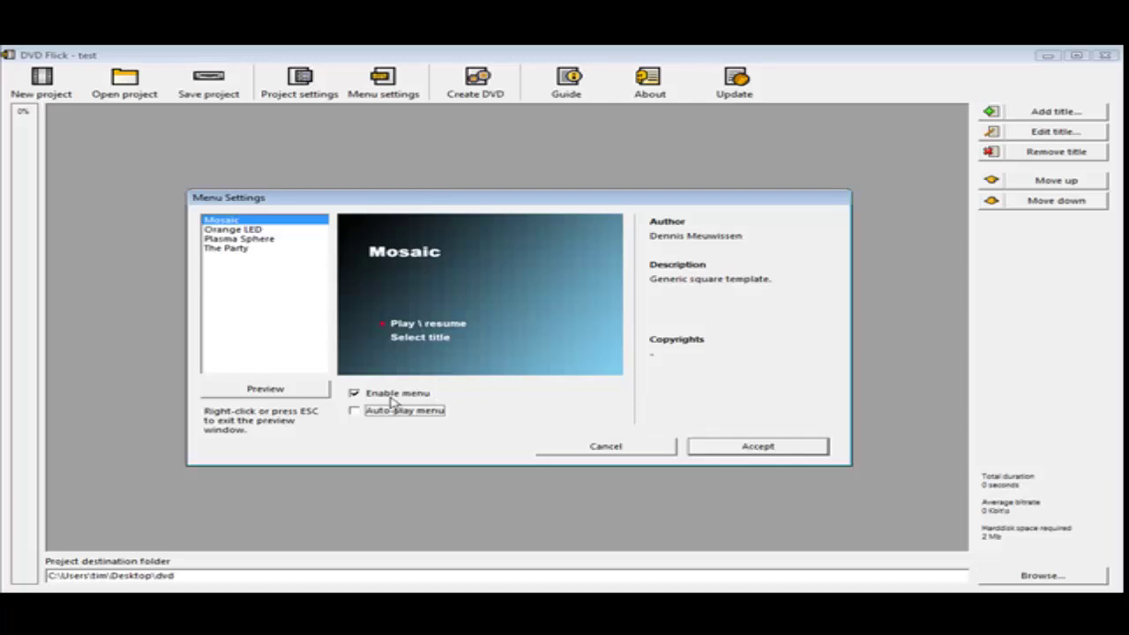
pyautogui.click(356, 411)
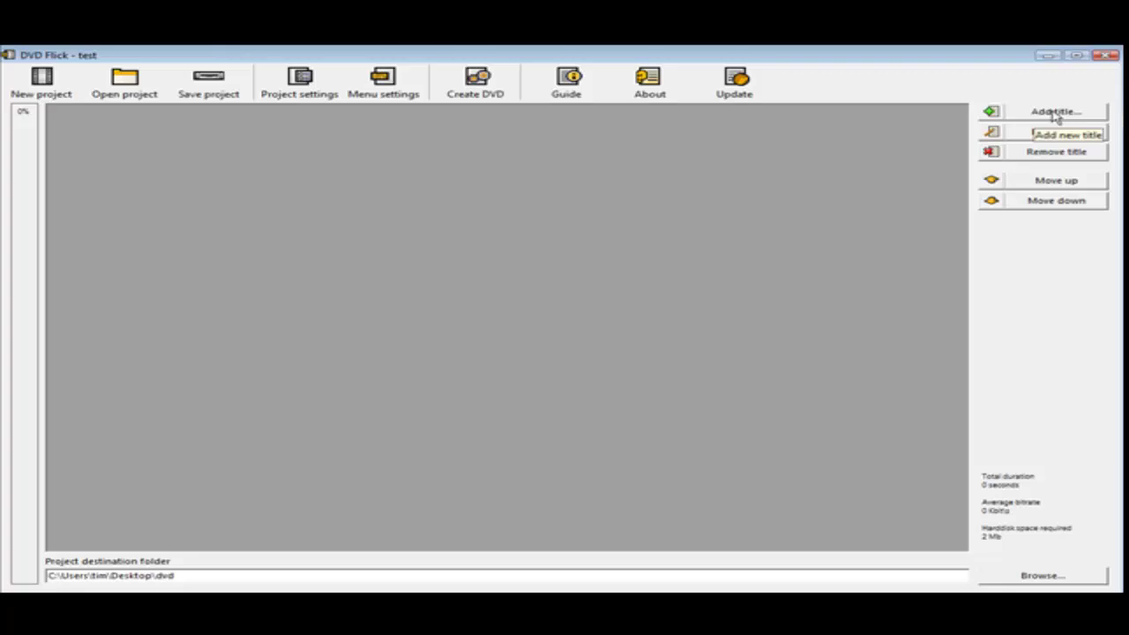
# Add video-1.wmv, video-2.wmv and video-3.wmv to the project, one title each
pyautogui.click(1056, 112)
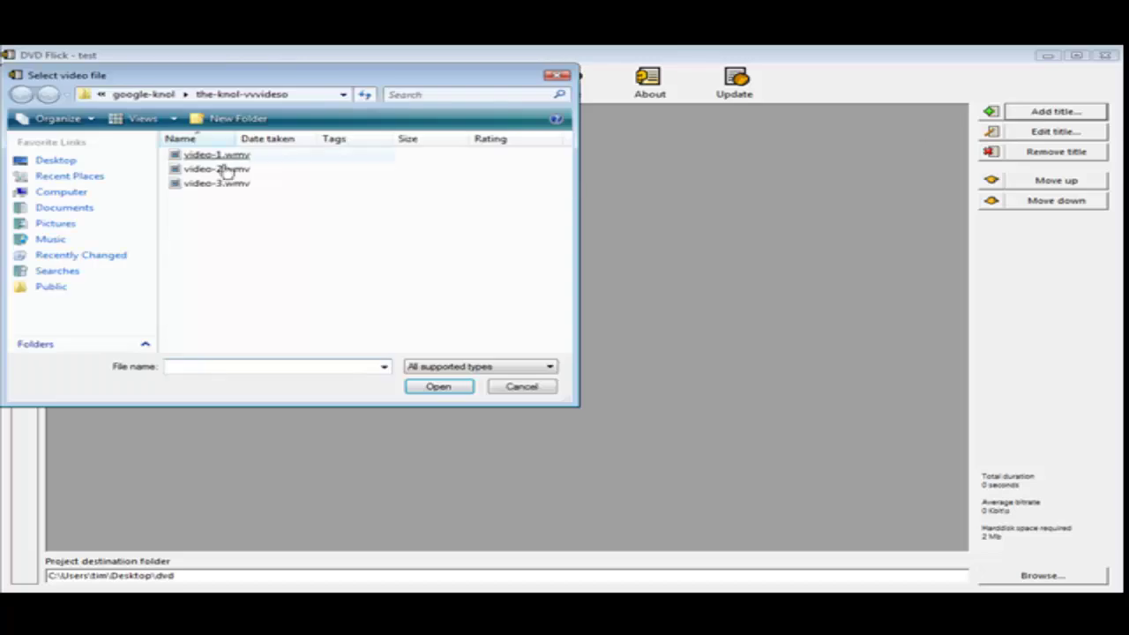
pyautogui.moveTo(173, 84); pyautogui.dragTo(179, 77)
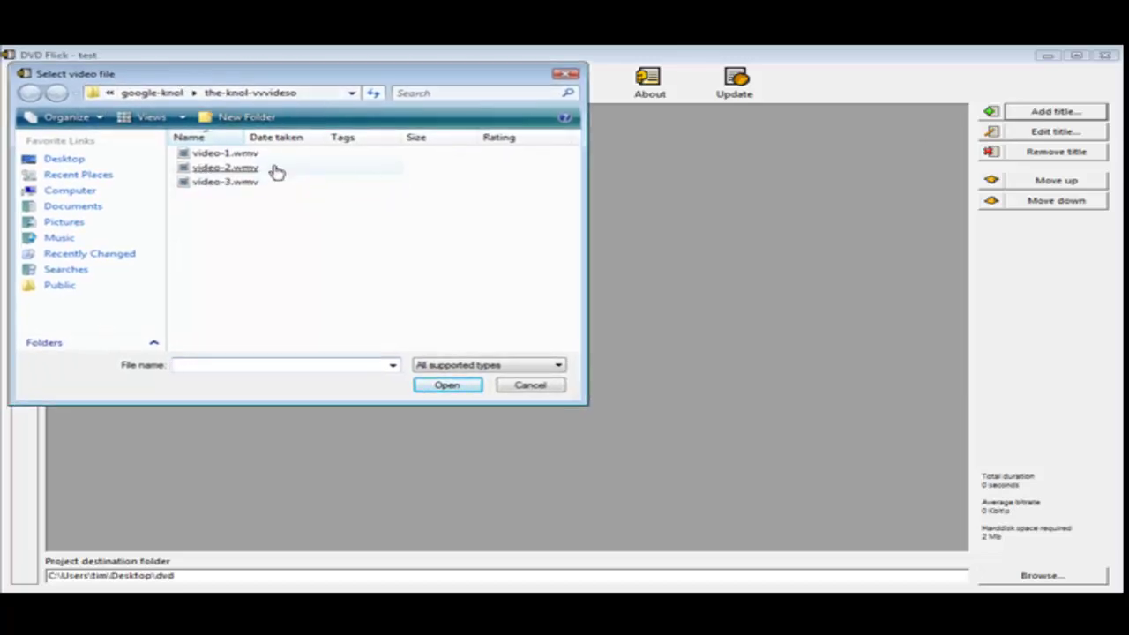
pyautogui.click(252, 155)
pyautogui.press('Return')
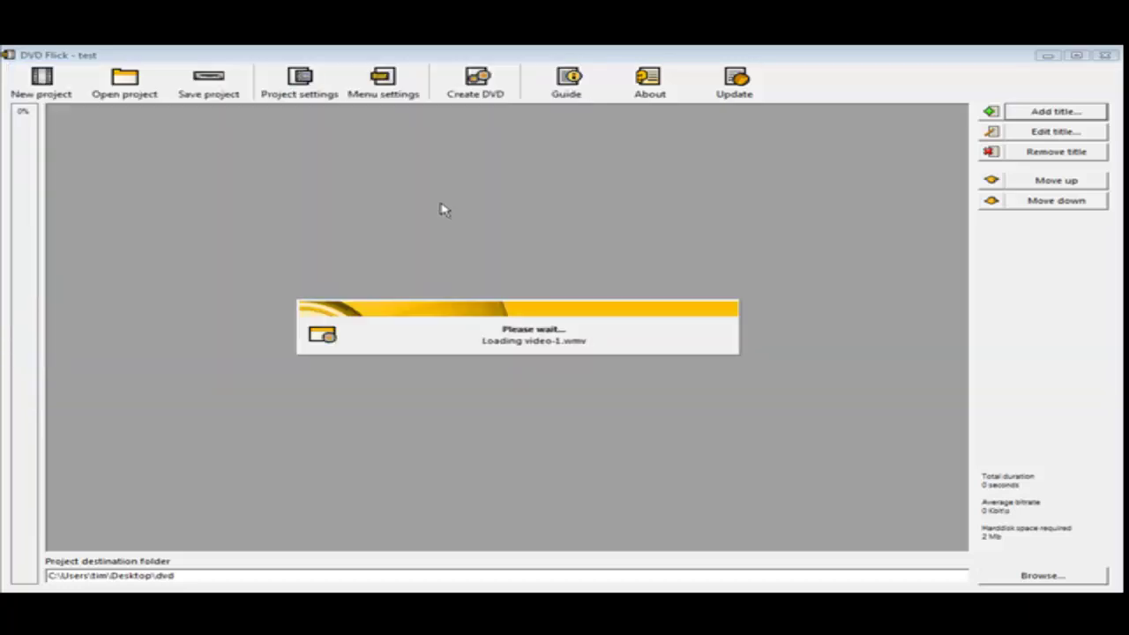
pyautogui.click(1059, 112)
pyautogui.click(225, 167)
pyautogui.press('Return')
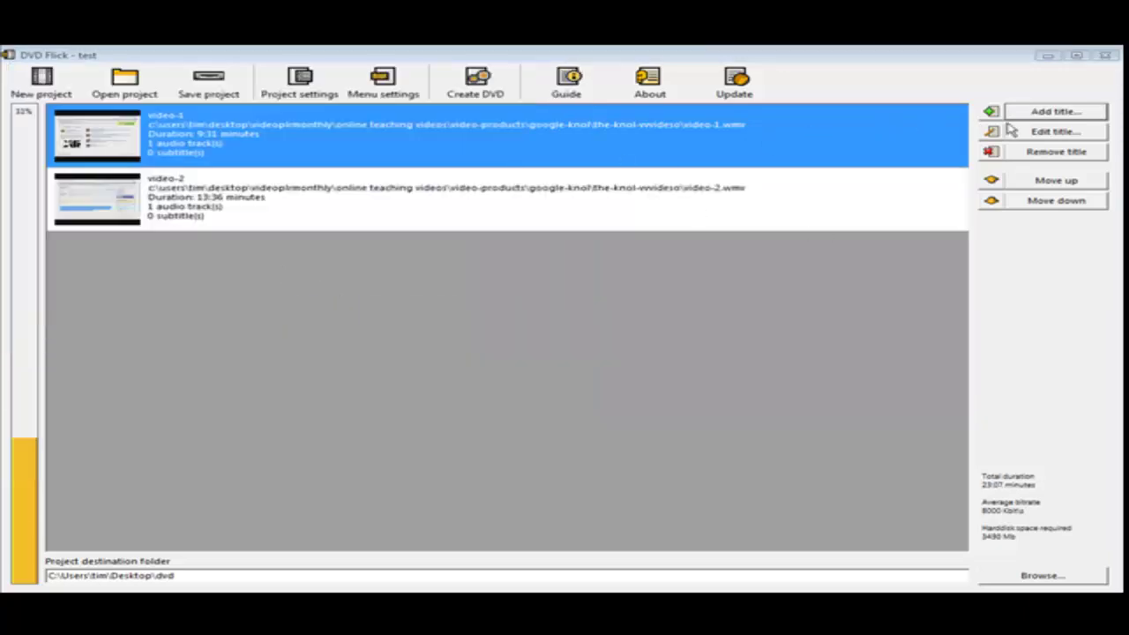
pyautogui.click(1075, 115)
pyautogui.click(216, 182)
pyautogui.press('Return')
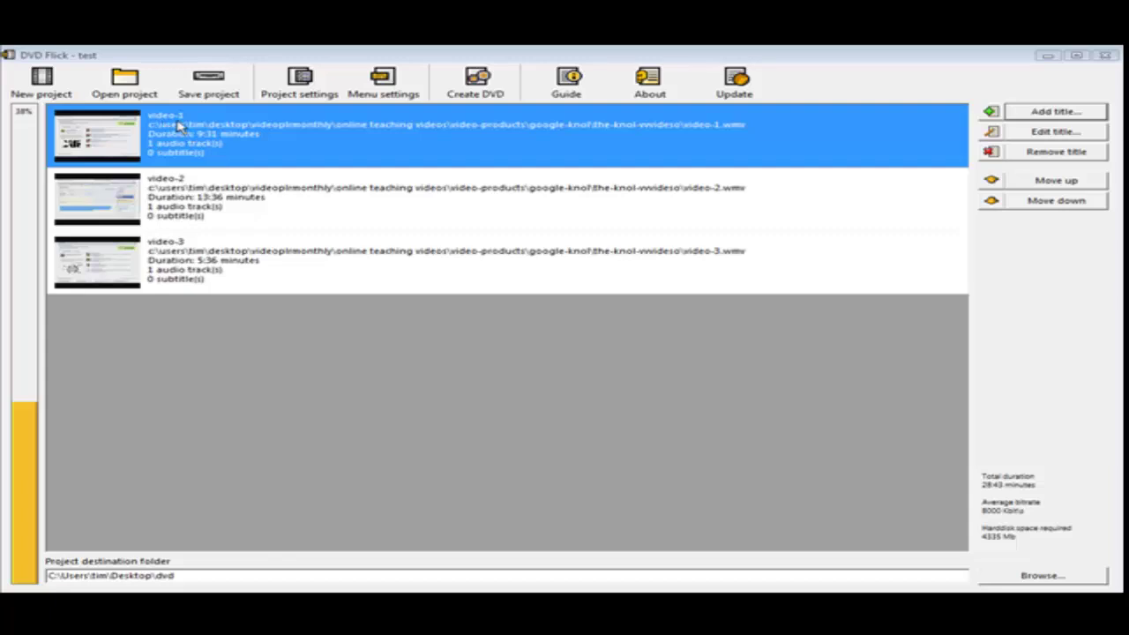
# Rename titles video-1, video-2, video-3 to 'Video One', 'Video Two' and 'Video Three'
pyautogui.click(1015, 134)
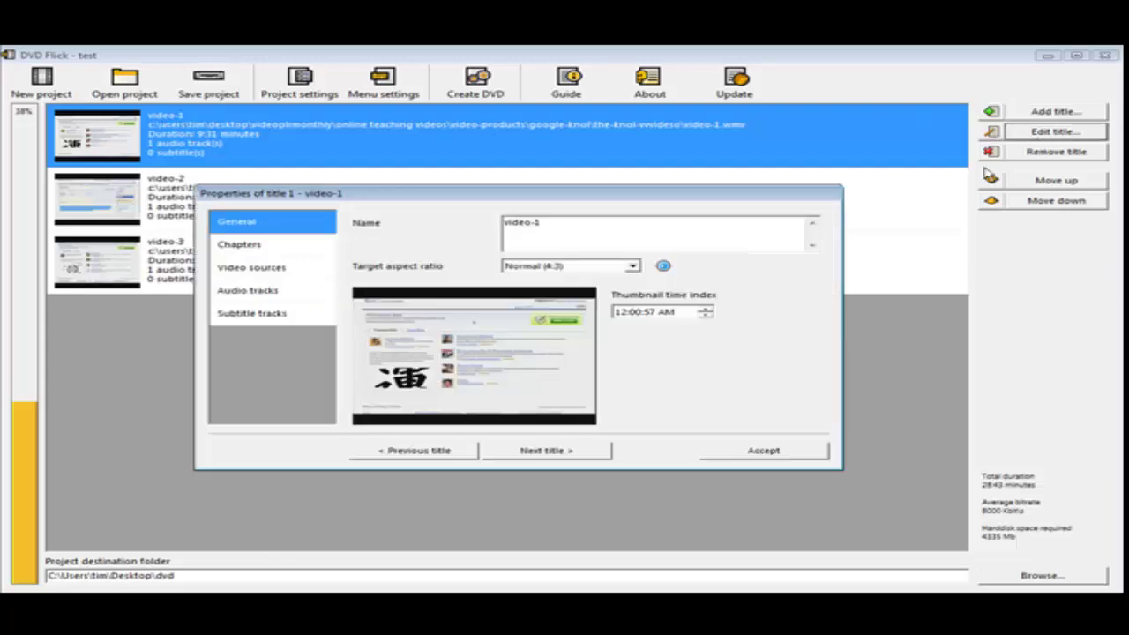
pyautogui.moveTo(550, 222); pyautogui.dragTo(433, 223)
pyautogui.write('Video One')
pyautogui.click(565, 451)
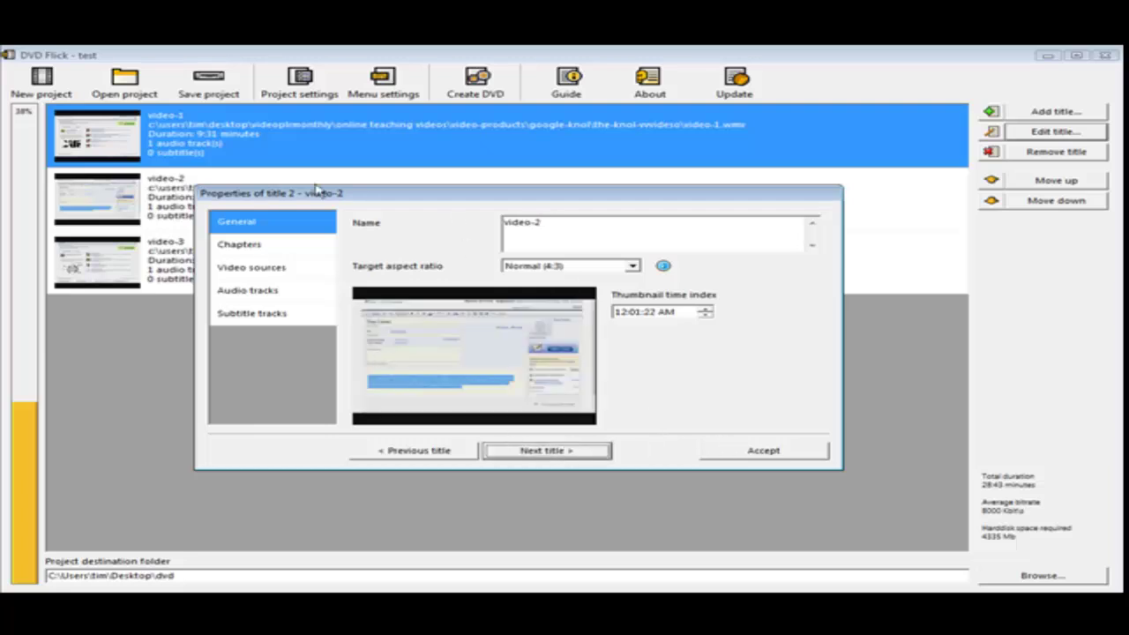
pyautogui.moveTo(544, 223); pyautogui.dragTo(366, 214)
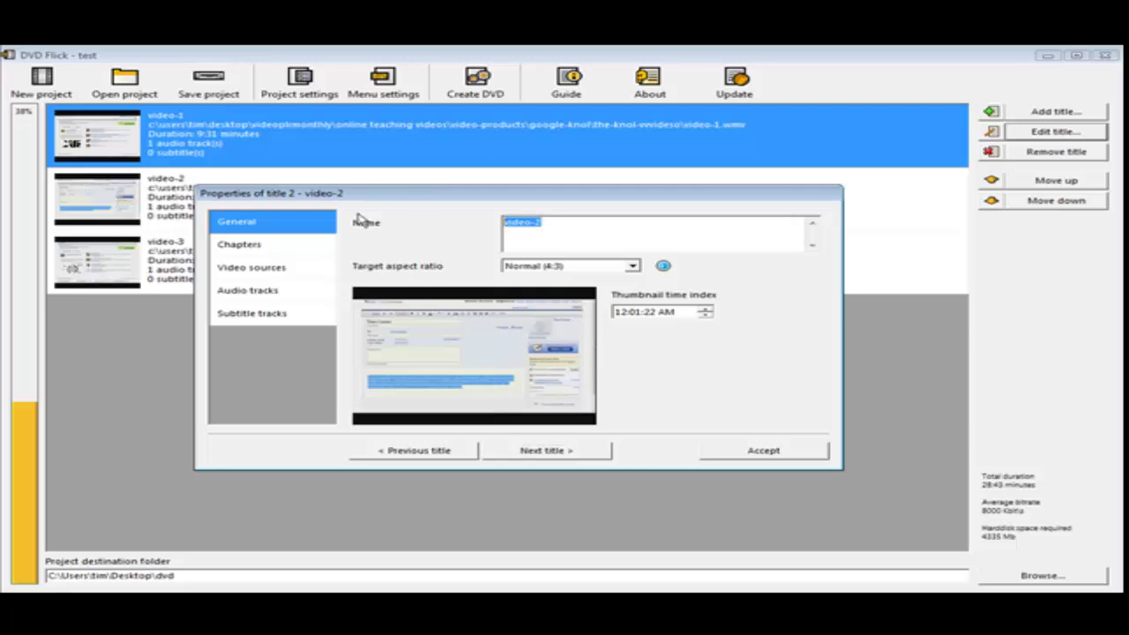
pyautogui.press('BackSpace')
pyautogui.write('V')
pyautogui.write('ideo T')
pyautogui.write('wo')
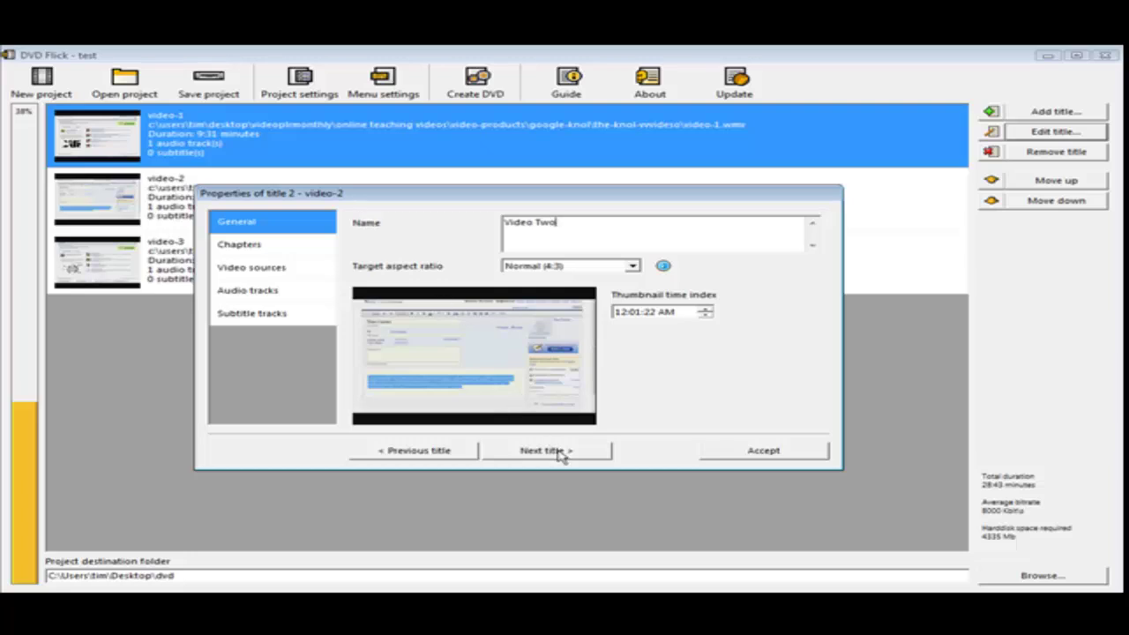
pyautogui.click(557, 454)
pyautogui.moveTo(552, 223); pyautogui.dragTo(471, 222)
pyautogui.write('V')
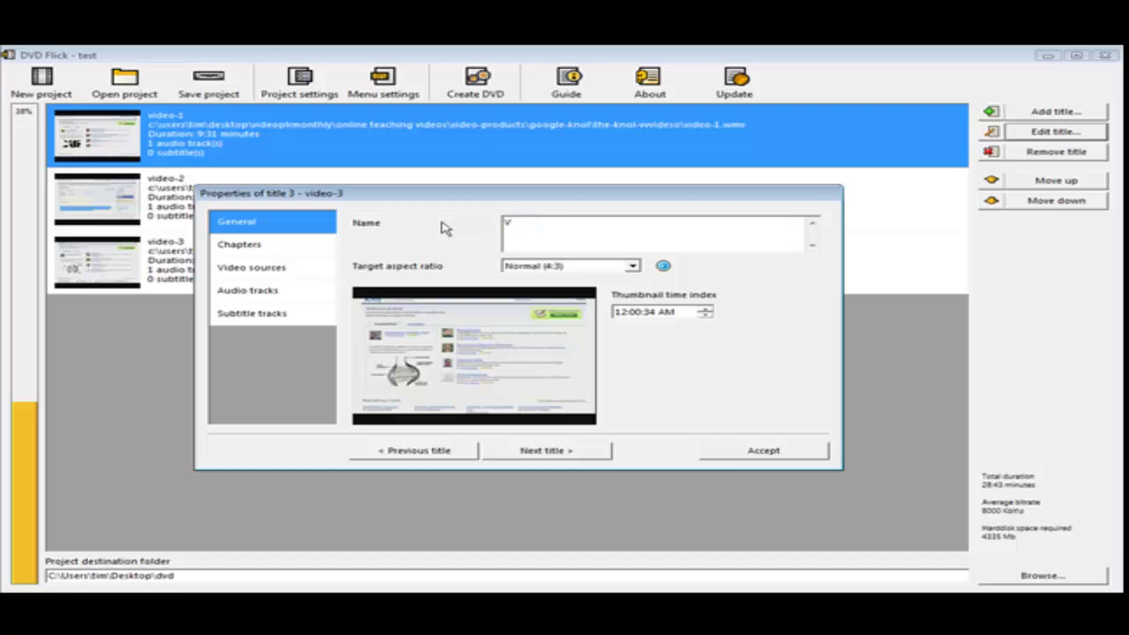
pyautogui.write('ideo ')
pyautogui.write('Three')
pyautogui.click(552, 451)
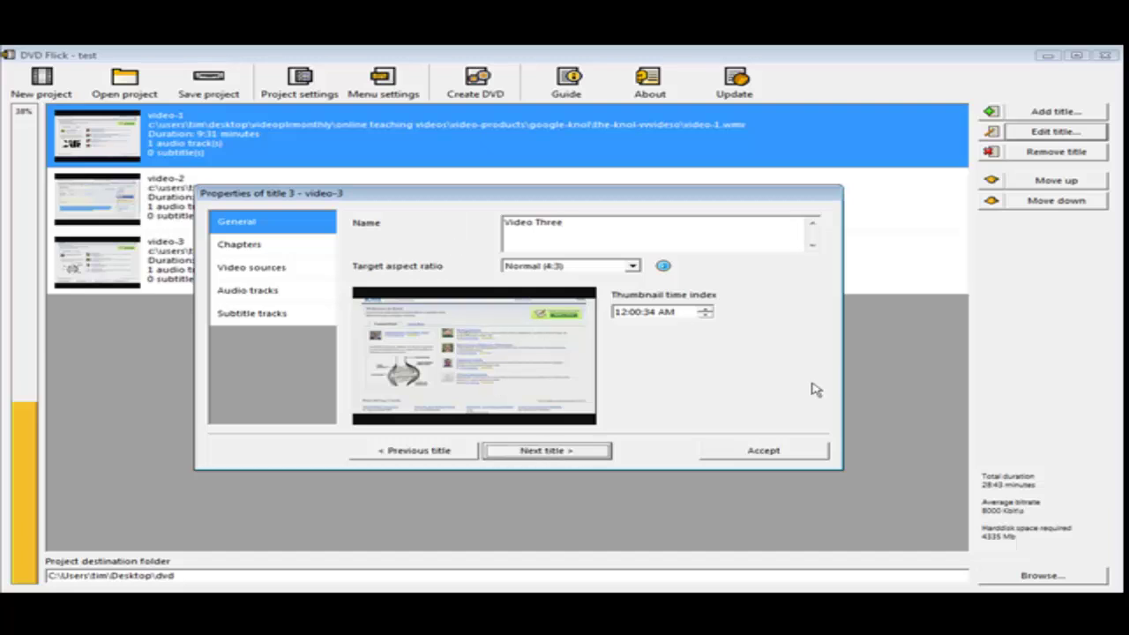
pyautogui.click(763, 448)
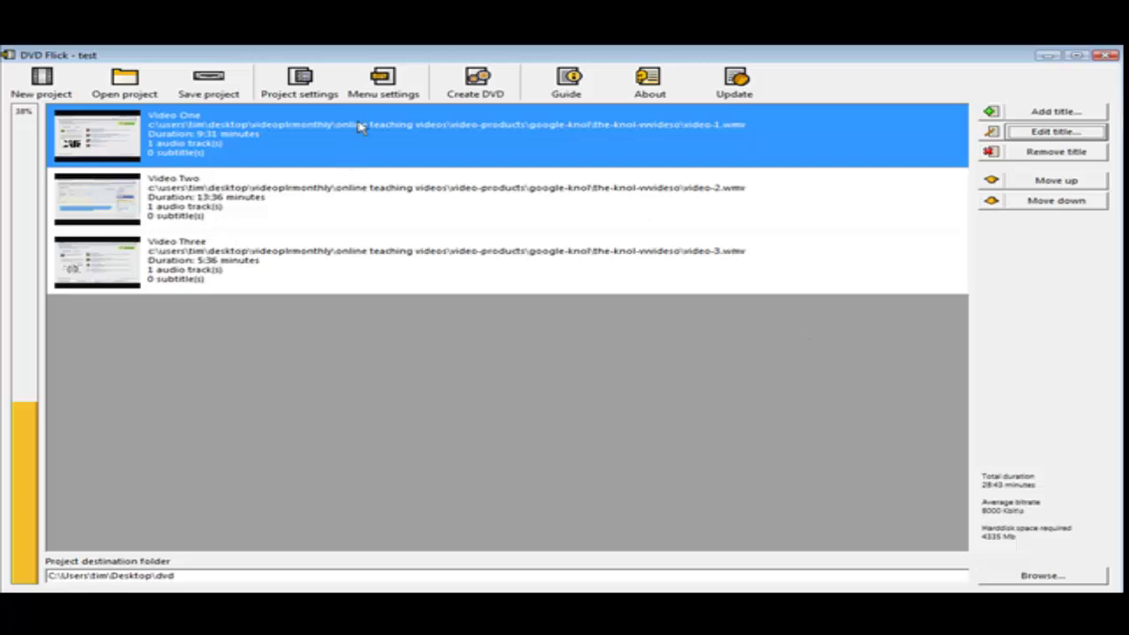
# Create the DVD, accepting the burn notice and overwriting the existing destination folder
pyautogui.click(476, 88)
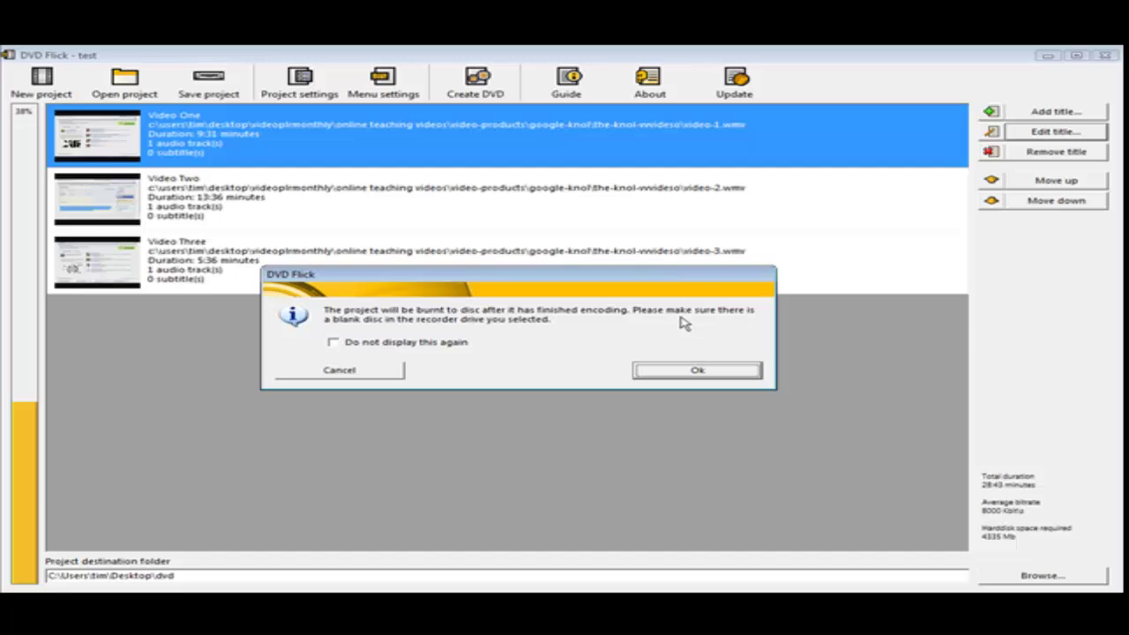
pyautogui.click(697, 372)
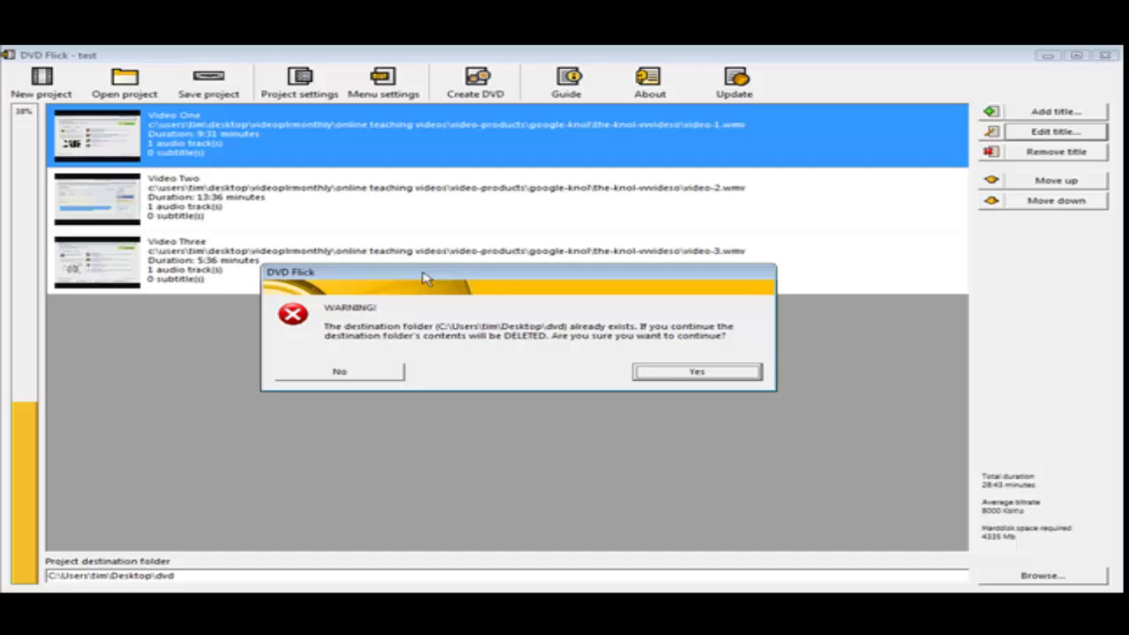
pyautogui.click(683, 371)
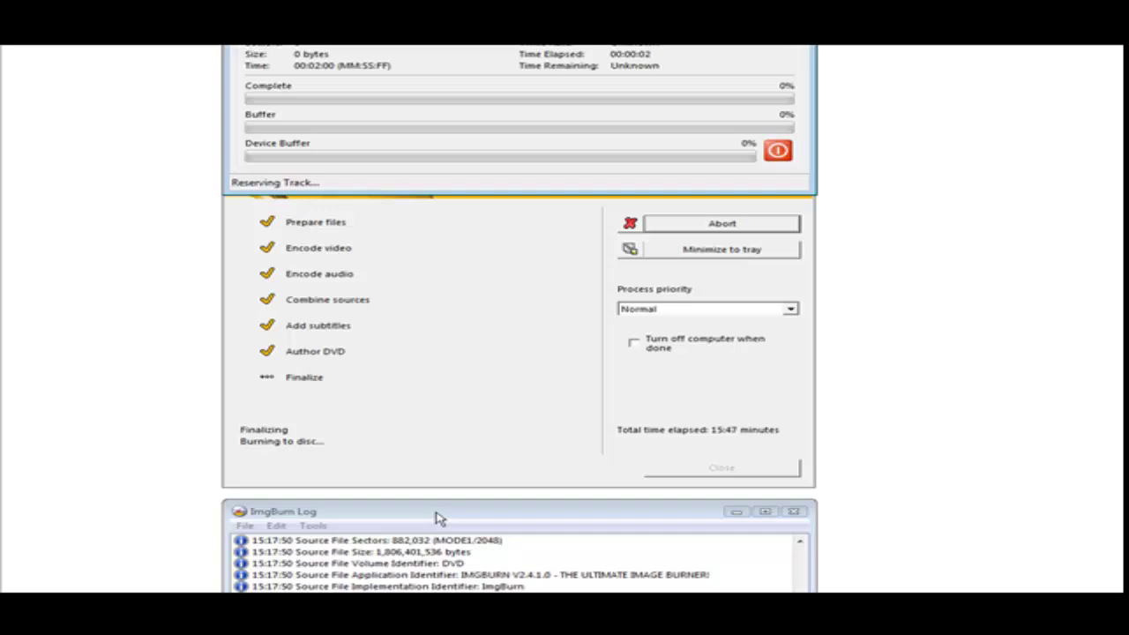
# Move the ImgBurn log window up to show more burn entries while the DVD+R writes
pyautogui.moveTo(438, 518); pyautogui.dragTo(417, 377)
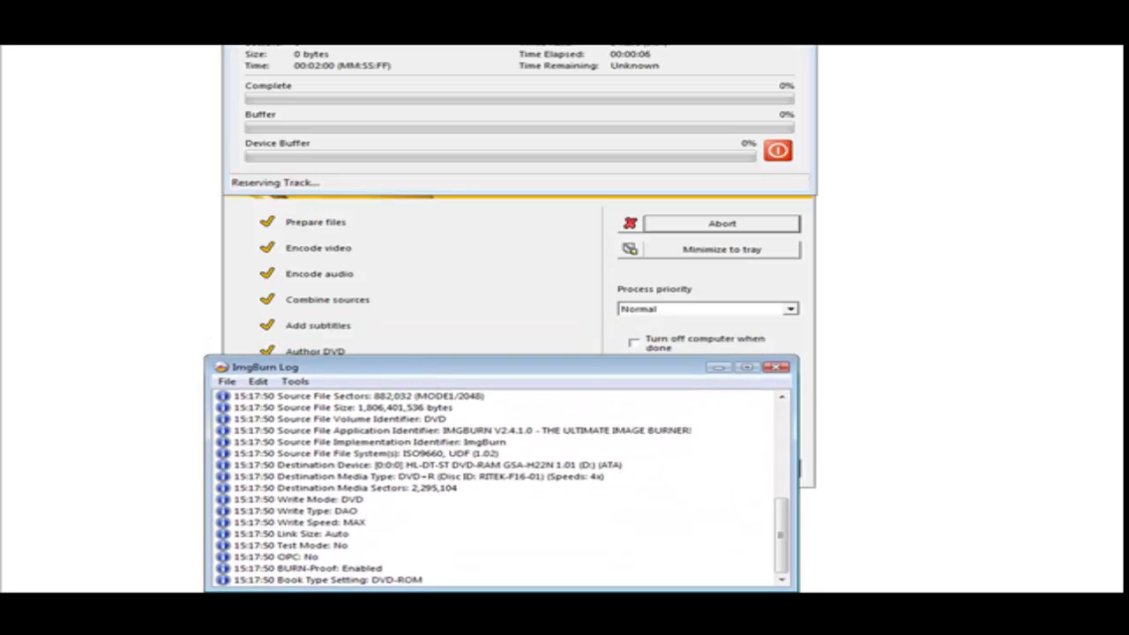